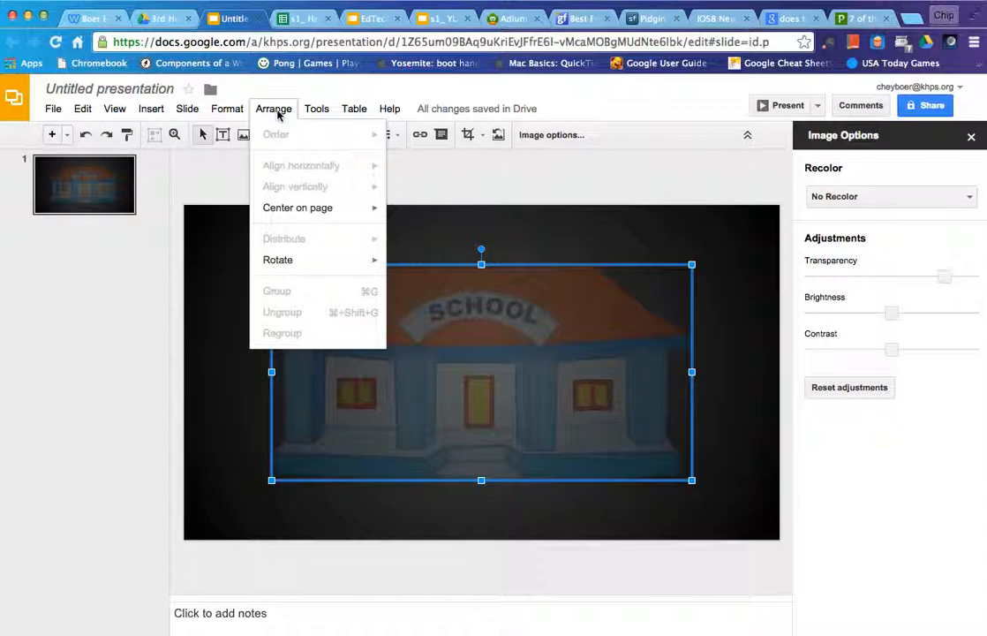
{"action": "left_click", "coordinate": [277, 112]}
{"action": "left_click", "coordinate": [276, 113]}
{"action": "left_click", "coordinate": [468, 246]}
{"action": "left_click", "coordinate": [424, 323]}
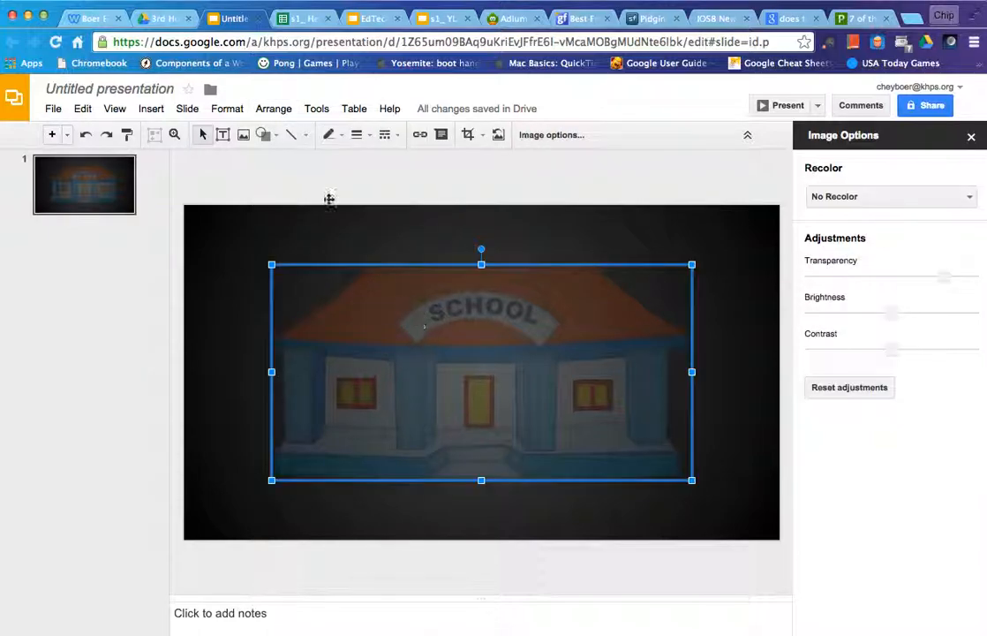
{"action": "left_click", "coordinate": [268, 113]}
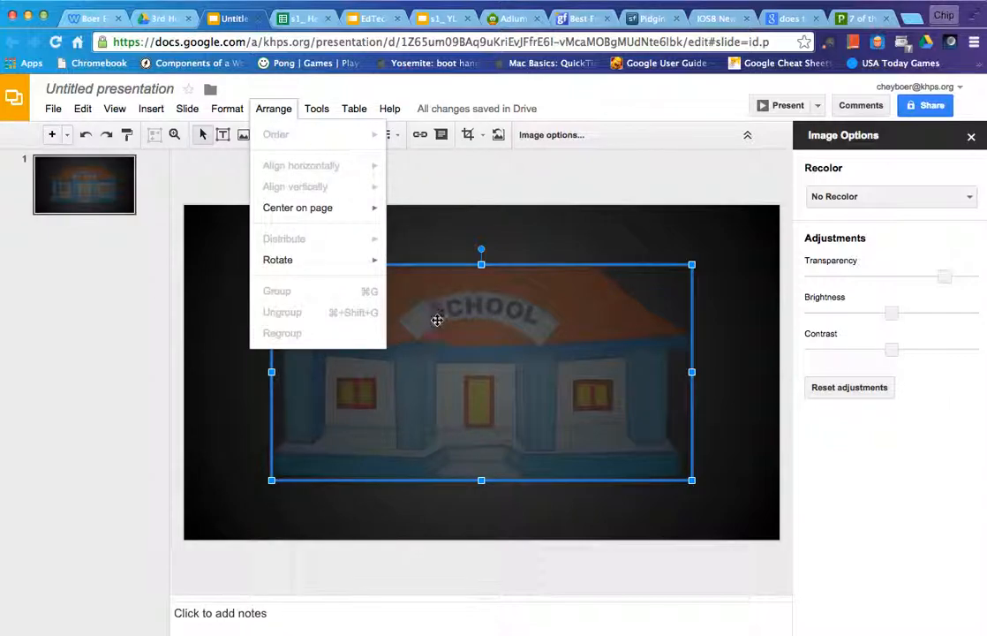
{"action": "left_click", "coordinate": [716, 383]}
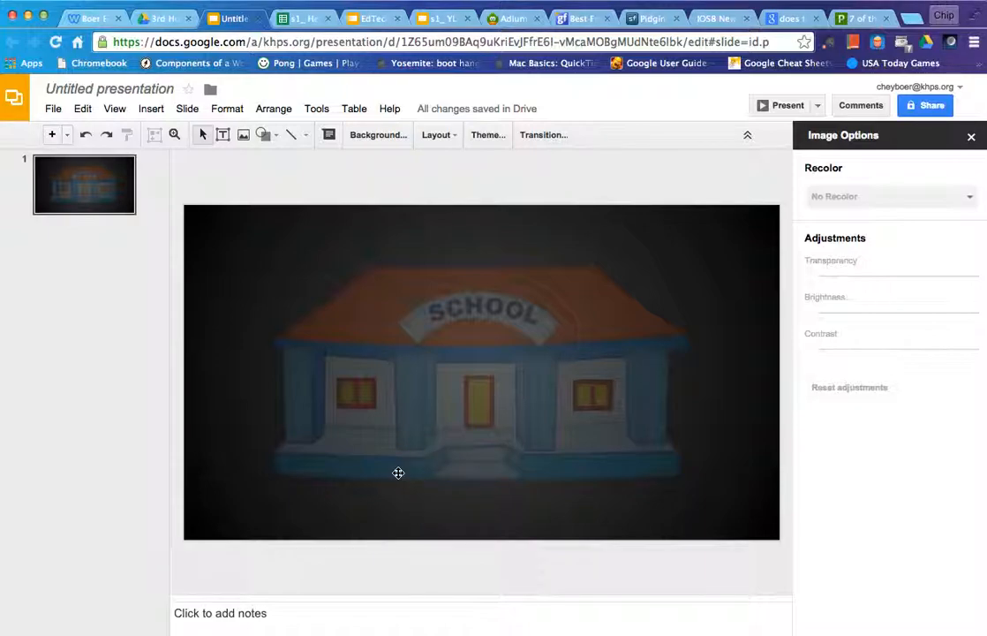
{"action": "left_click", "coordinate": [486, 414]}
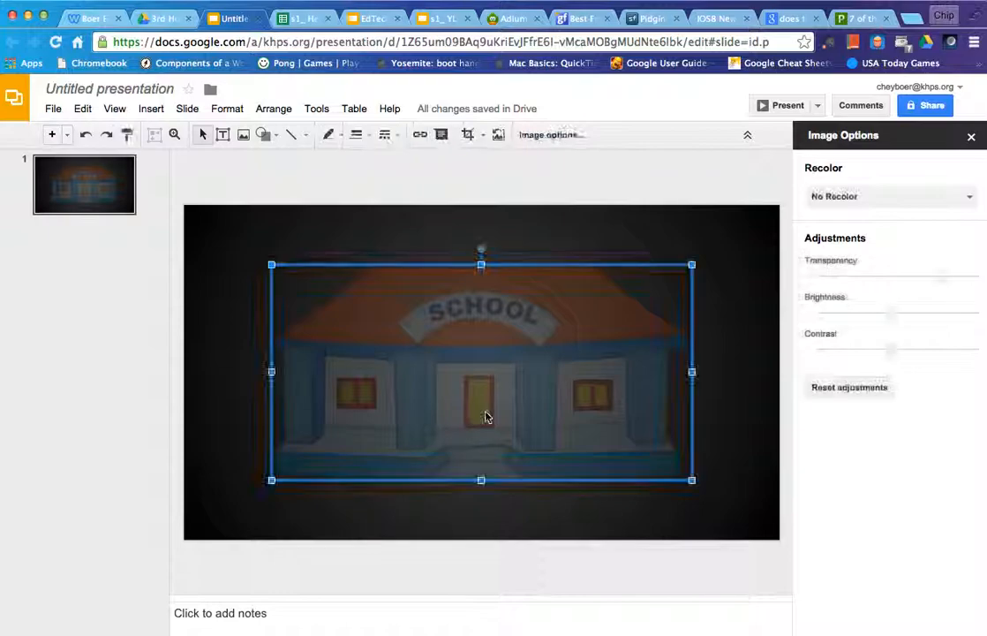
{"action": "left_click", "coordinate": [732, 429]}
{"action": "left_click", "coordinate": [604, 429]}
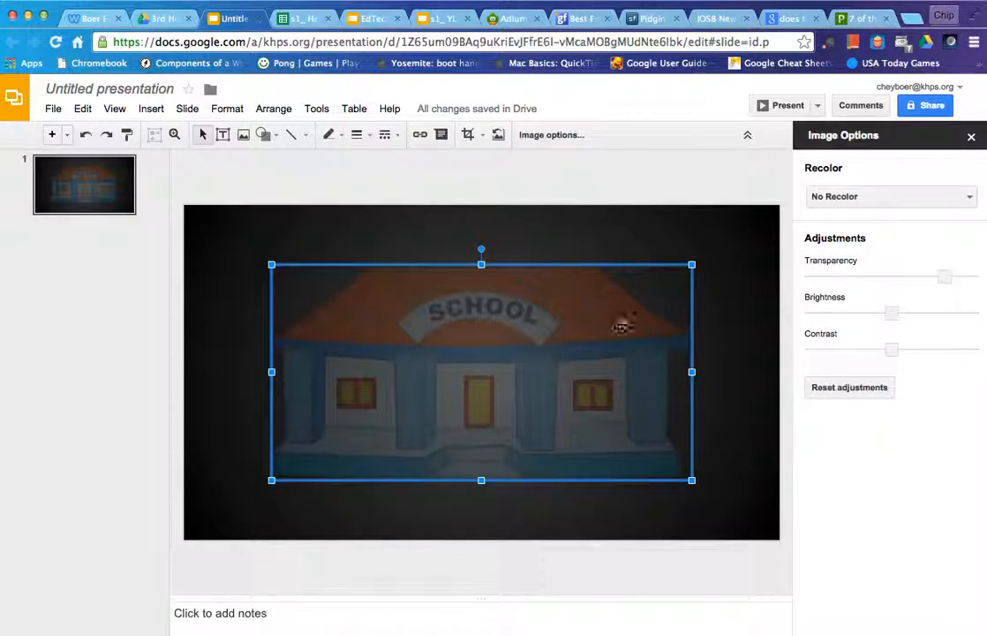
{"action": "left_click", "coordinate": [730, 407]}
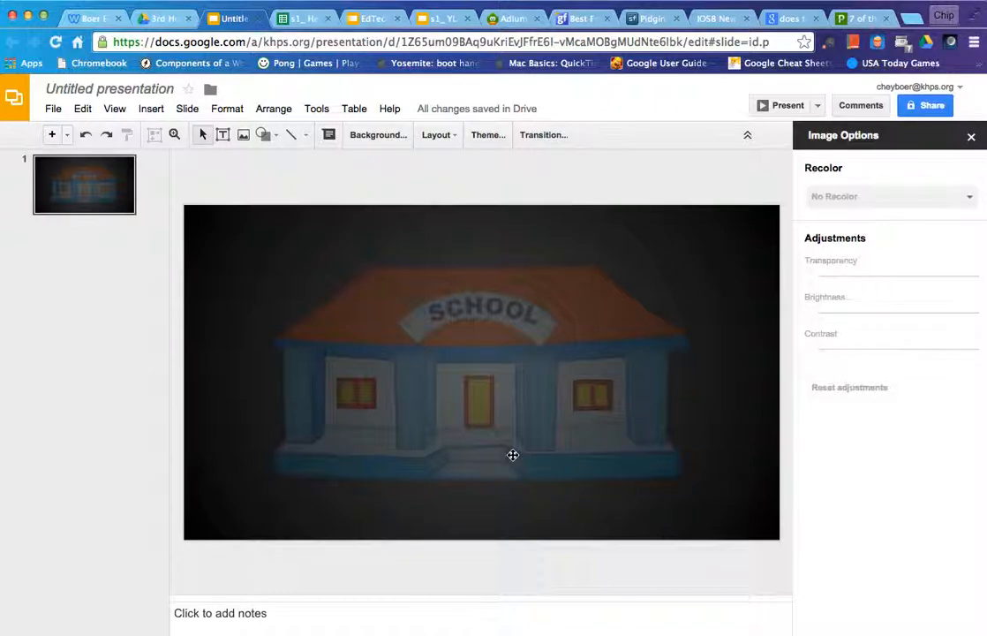
{"action": "left_click", "coordinate": [378, 410]}
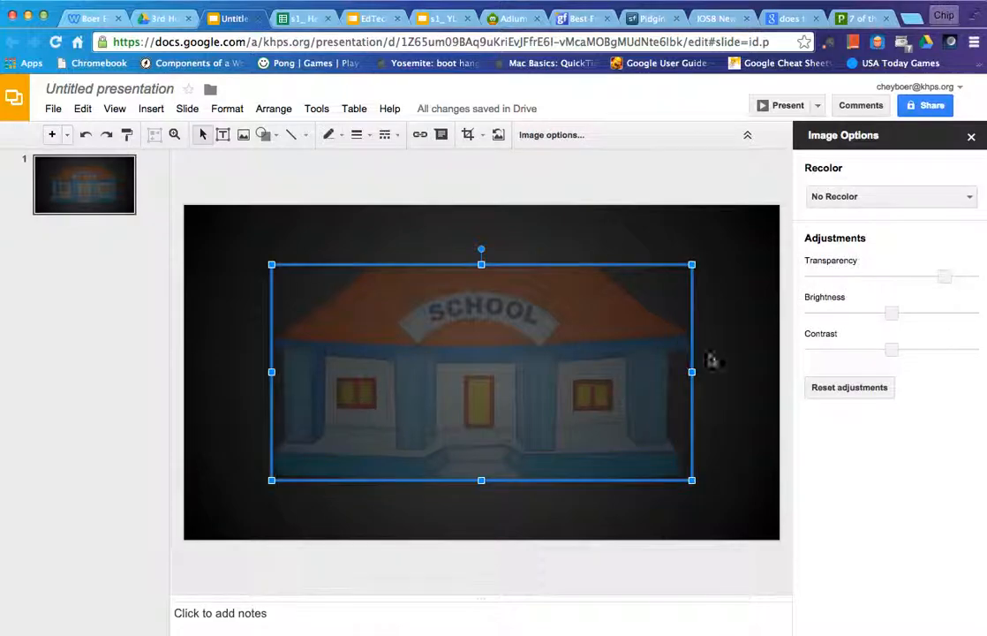
{"action": "left_click", "coordinate": [767, 357]}
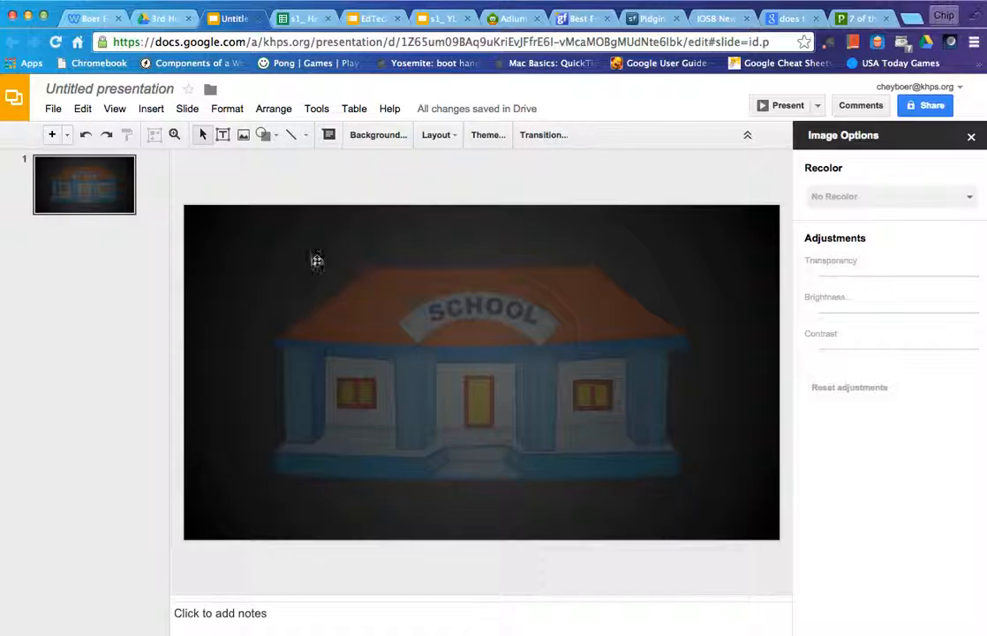
Switch to the s1_ Heyboer EdTech Survey Project spreadsheet and examine the response tables and pie charts for all respondents, 7th grade and 8th grade.
{"action": "left_click", "coordinate": [282, 19]}
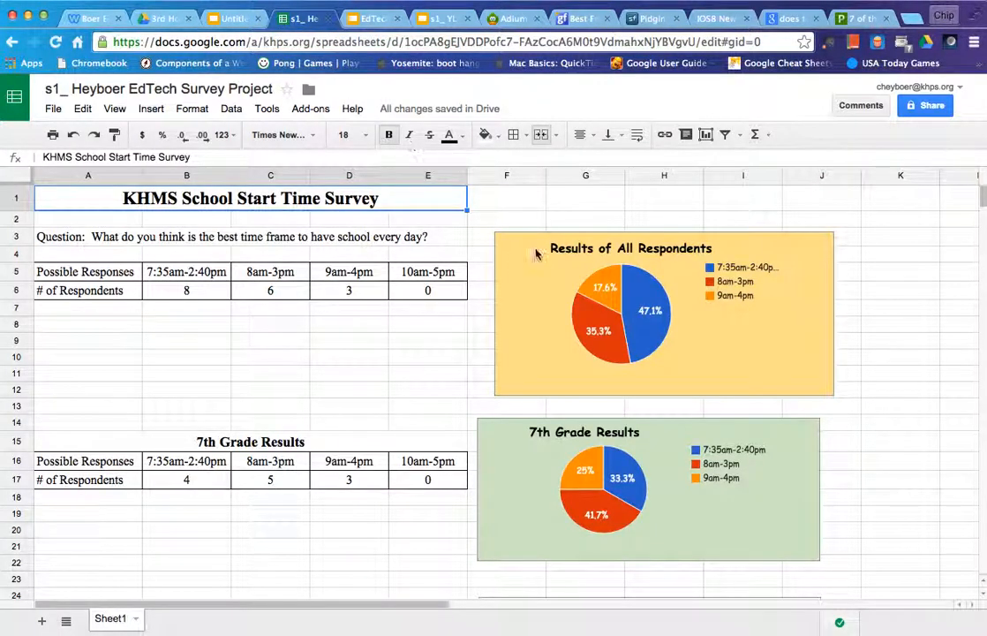
{"action": "scroll", "coordinate": [639, 403], "scroll_direction": "down", "scroll_amount": 5}
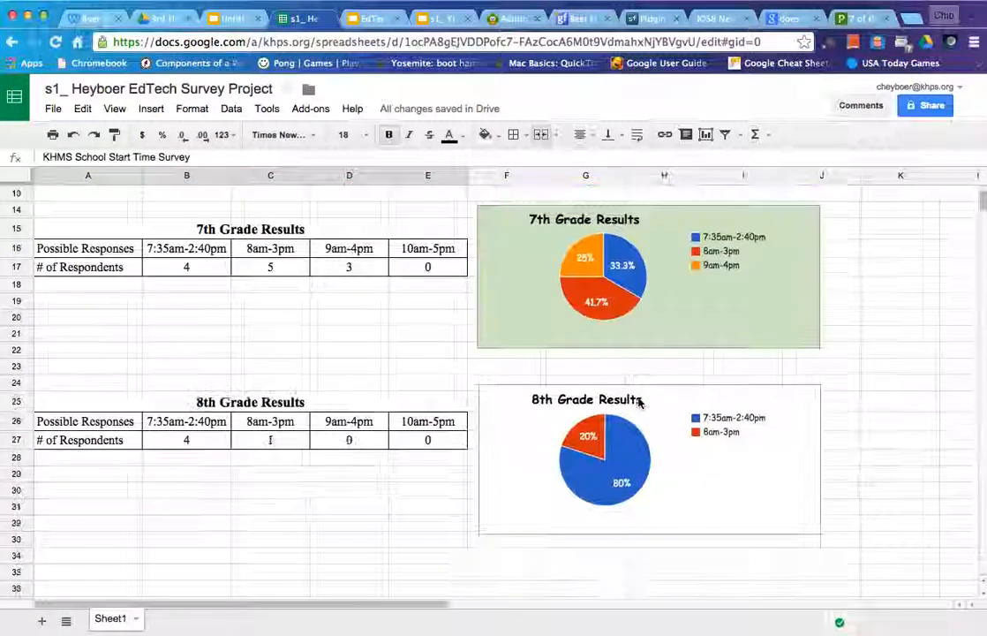
{"action": "left_click", "coordinate": [756, 508]}
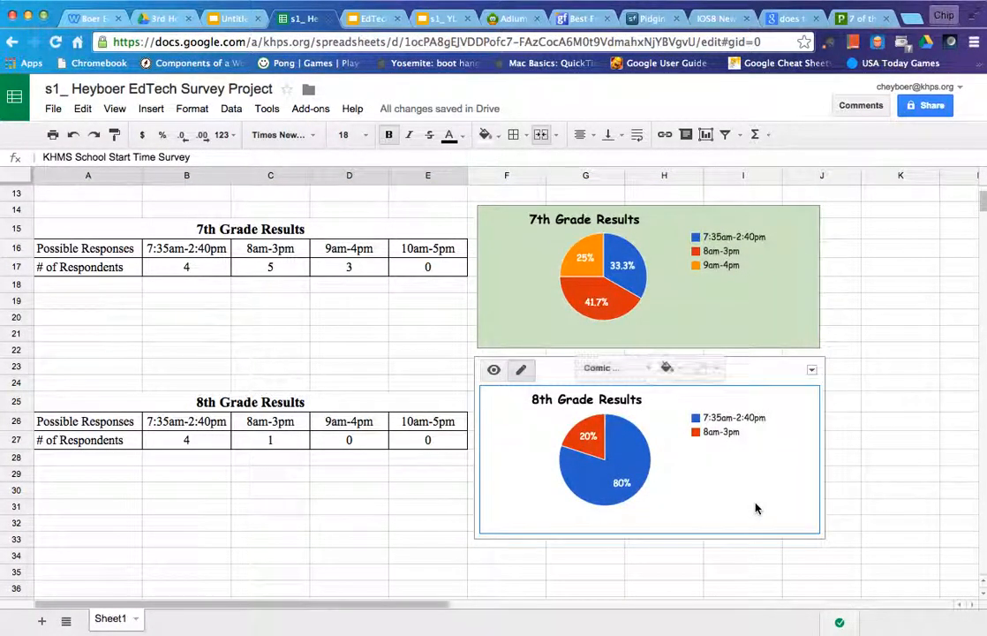
{"action": "left_click", "coordinate": [914, 460]}
{"action": "scroll", "coordinate": [639, 401], "scroll_direction": "up", "scroll_amount": 5}
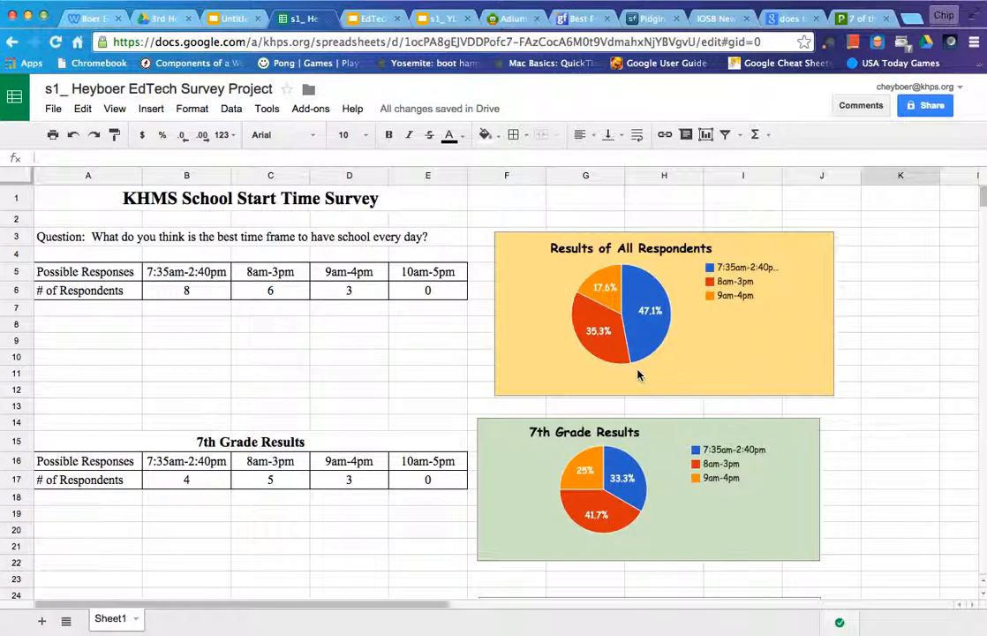
{"action": "scroll", "coordinate": [652, 410], "scroll_direction": "down", "scroll_amount": 7}
{"action": "scroll", "coordinate": [616, 332], "scroll_direction": "up", "scroll_amount": 7}
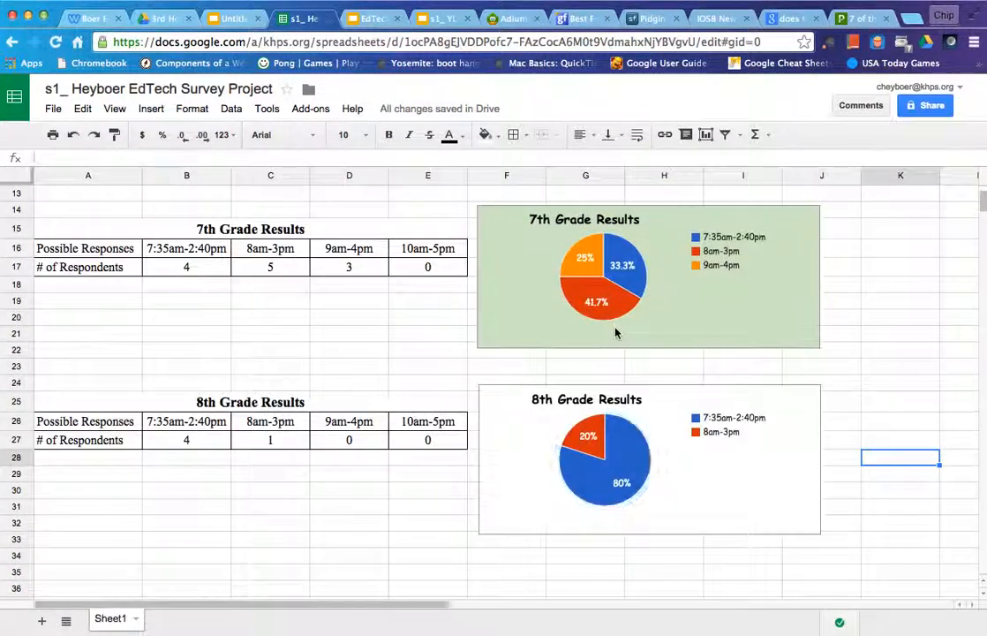
{"action": "scroll", "coordinate": [666, 528], "scroll_direction": "down", "scroll_amount": 4}
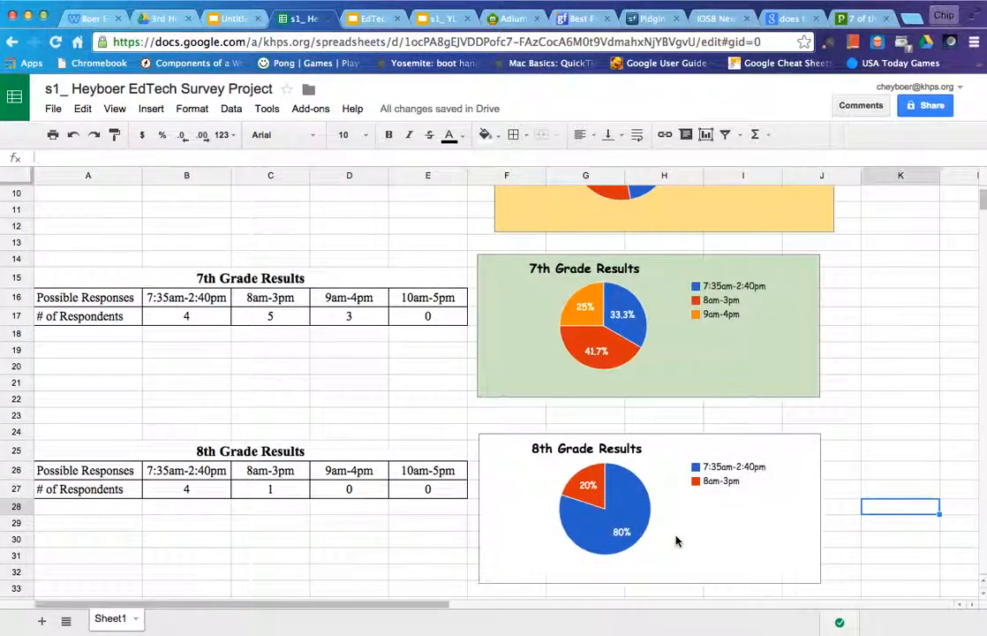
Give the 8th Grade Results chart a muted magenta background at 60% opacity.
{"action": "left_click", "coordinate": [714, 564]}
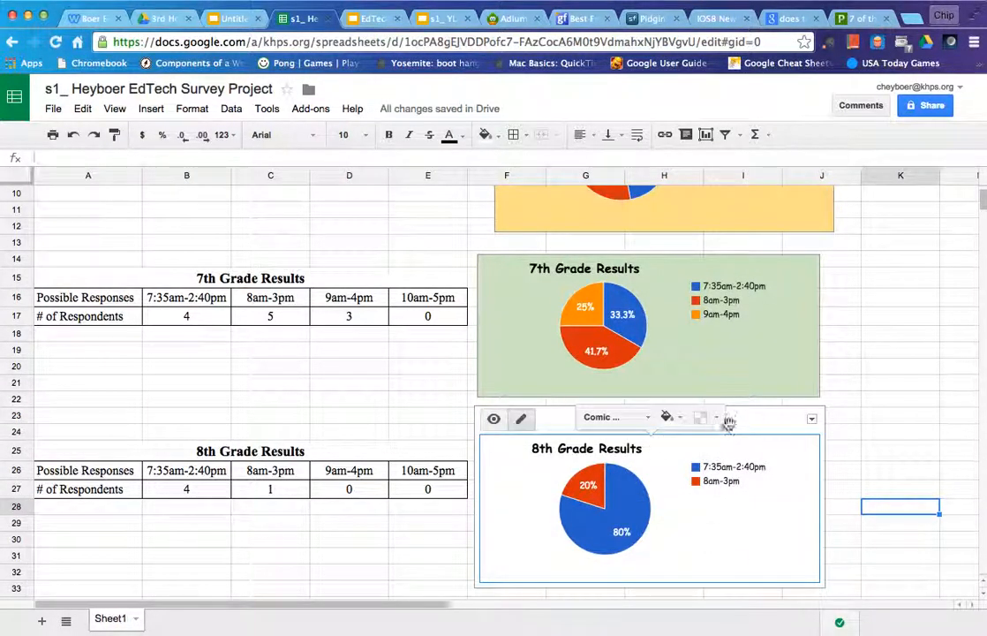
{"action": "left_click", "coordinate": [678, 417]}
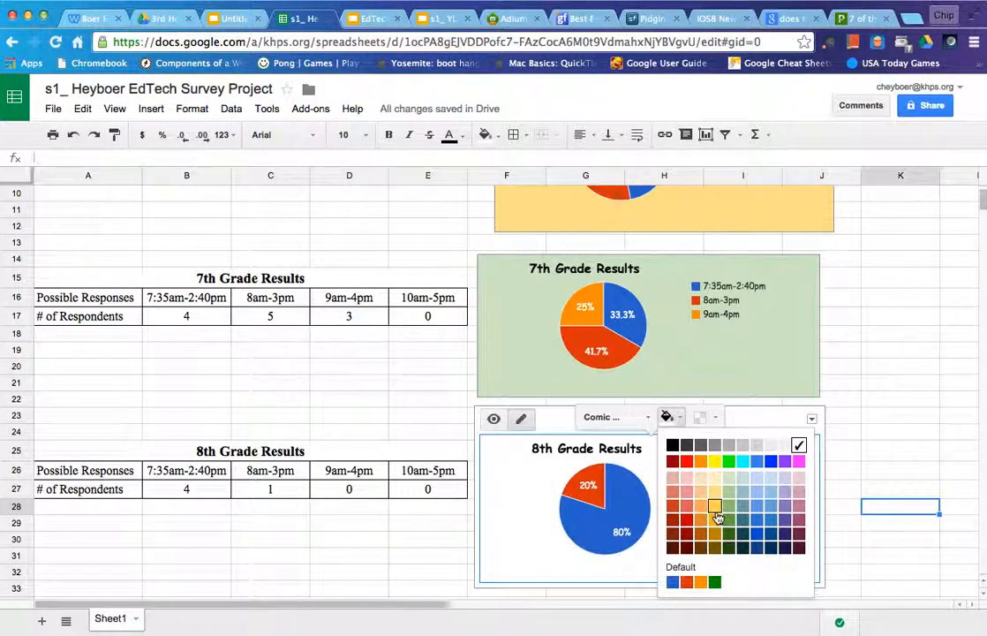
{"action": "left_click", "coordinate": [798, 509]}
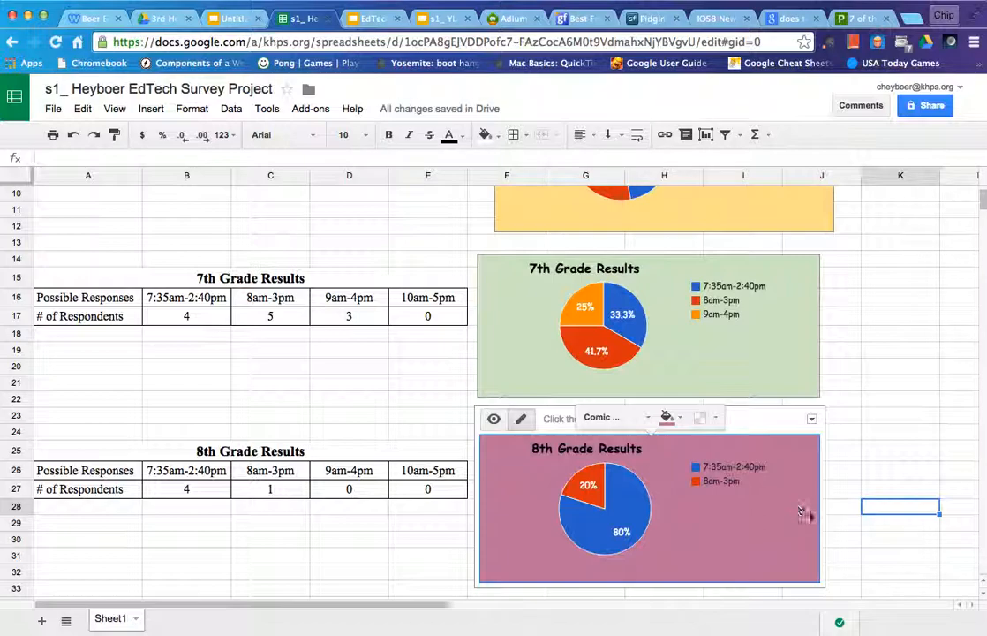
{"action": "left_click", "coordinate": [715, 420]}
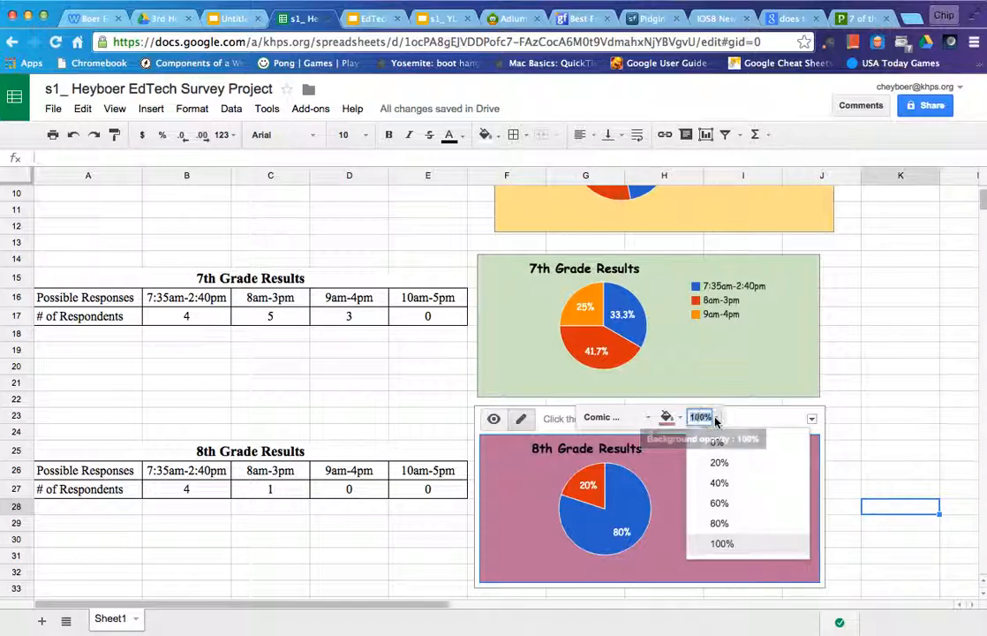
{"action": "left_click", "coordinate": [721, 501]}
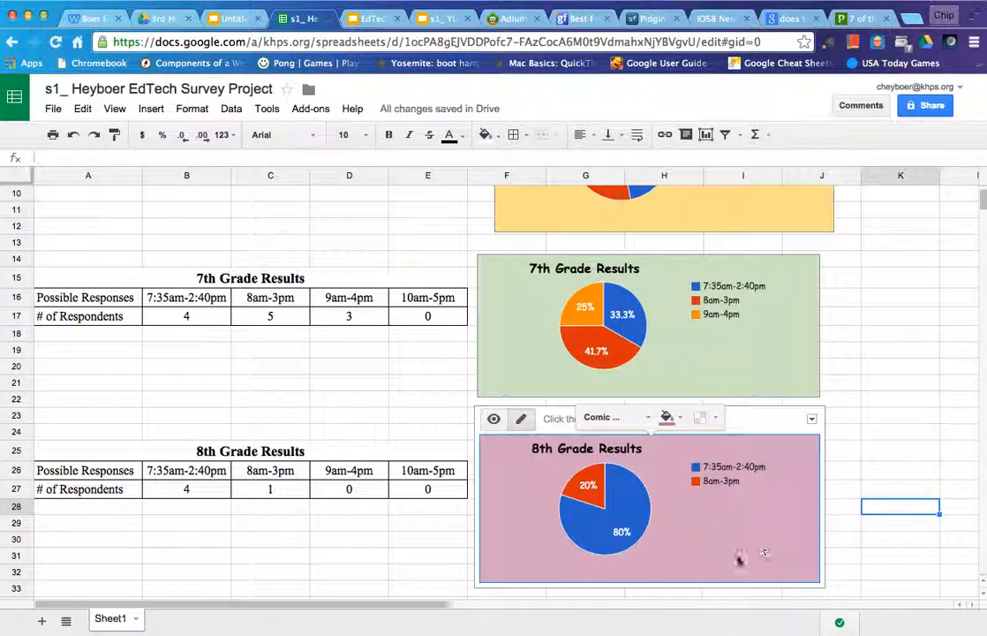
{"action": "left_click", "coordinate": [864, 432]}
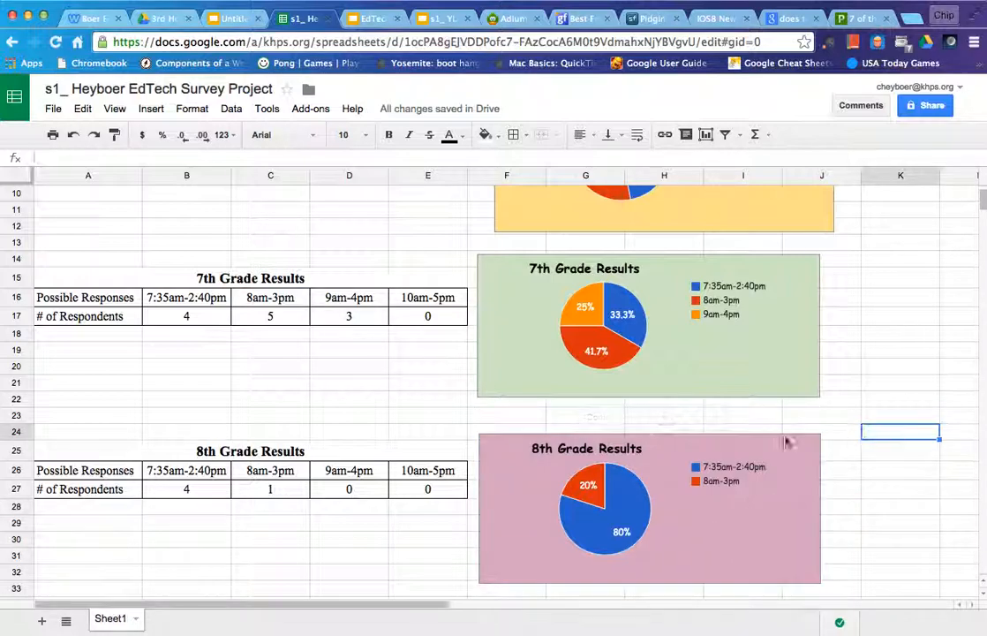
Copy the Results of All Respondents chart and paste it onto the school picture slide in the Untitled presentation.
{"action": "scroll", "coordinate": [786, 437], "scroll_direction": "up", "scroll_amount": 3}
{"action": "left_click", "coordinate": [802, 257]}
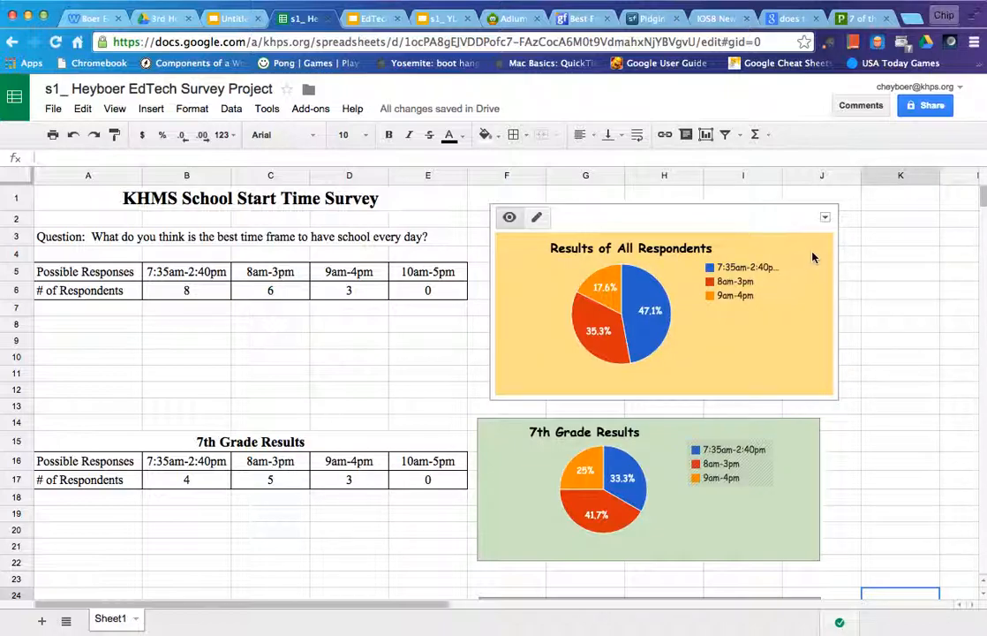
{"action": "left_click", "coordinate": [825, 218]}
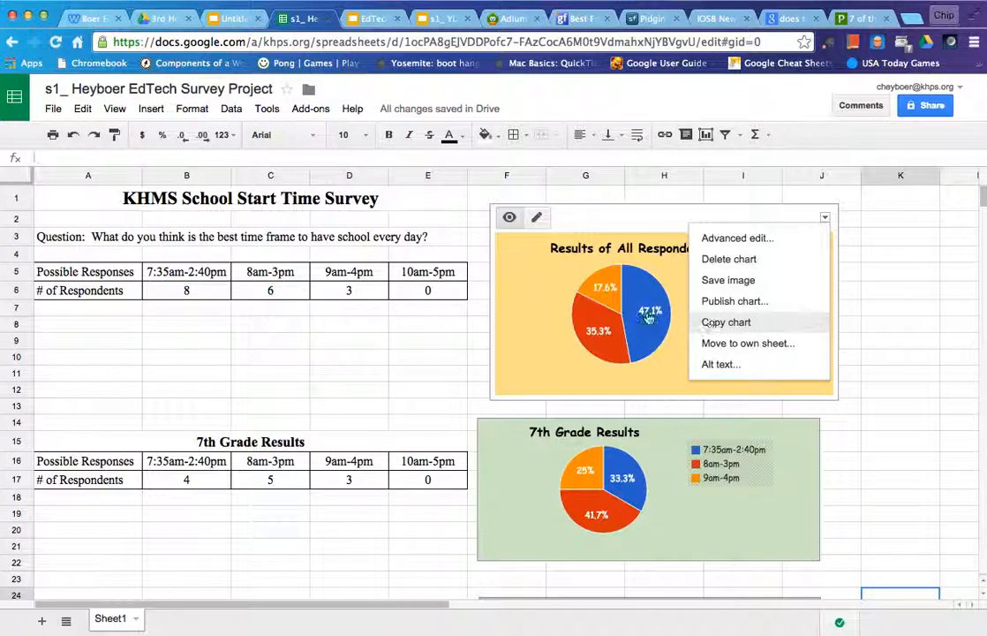
{"action": "left_click", "coordinate": [759, 323]}
{"action": "left_click", "coordinate": [232, 19]}
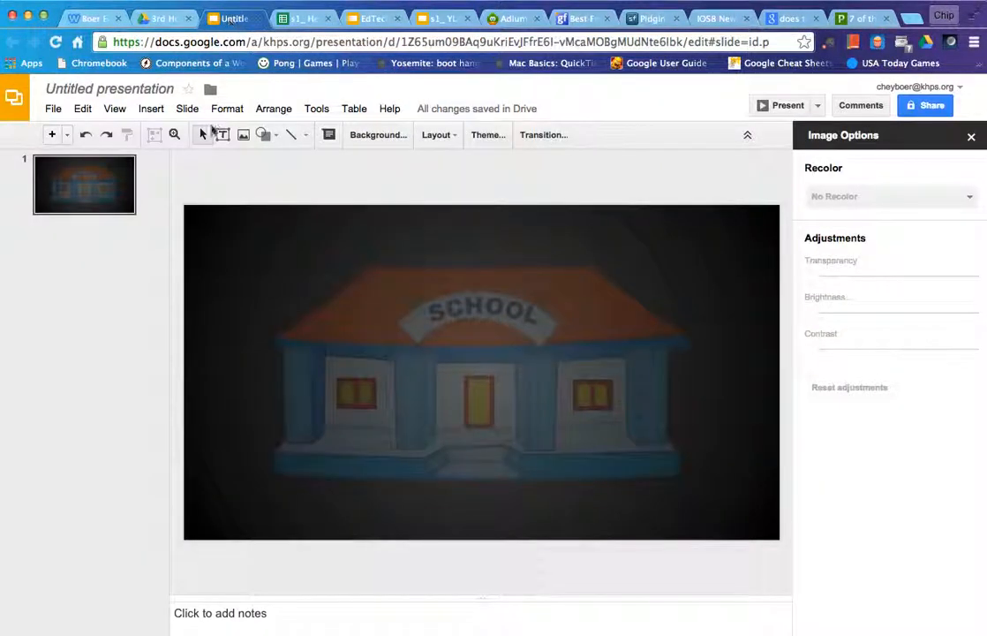
{"action": "left_click", "coordinate": [275, 316]}
{"action": "left_click", "coordinate": [255, 310]}
{"action": "right_click", "coordinate": [262, 308]}
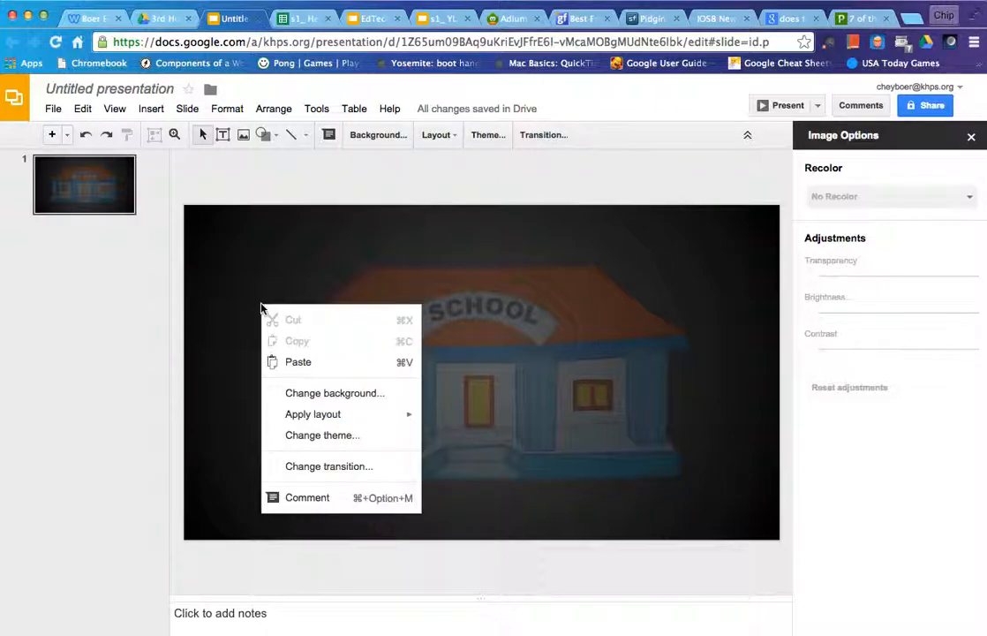
{"action": "left_click", "coordinate": [293, 365]}
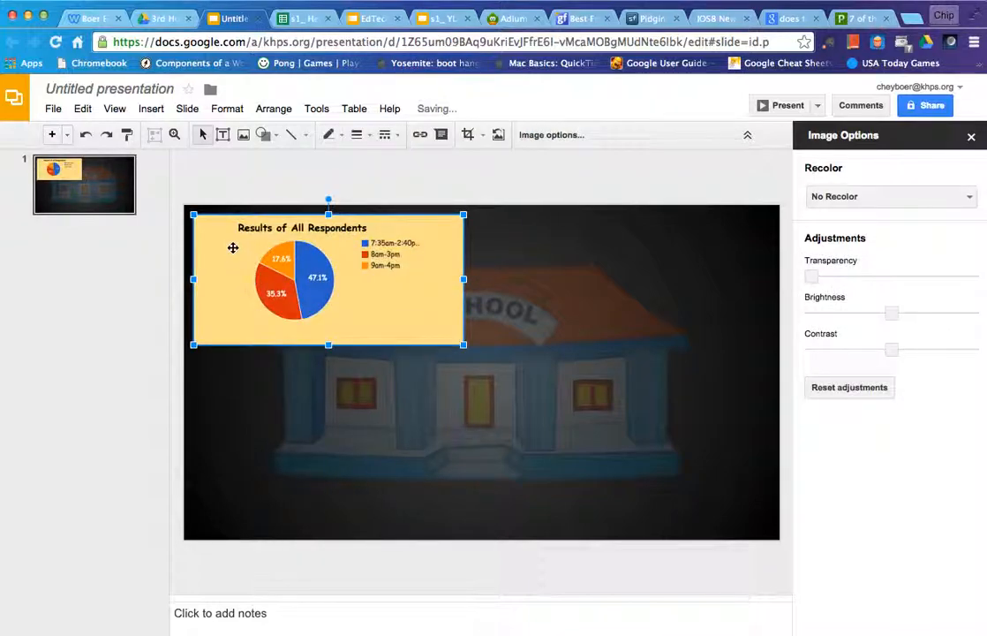
Move the pasted Results of All Respondents chart to the middle of the slide and enlarge it slightly.
{"action": "left_click_drag", "start_coordinate": [233, 247], "coordinate": [380, 318]}
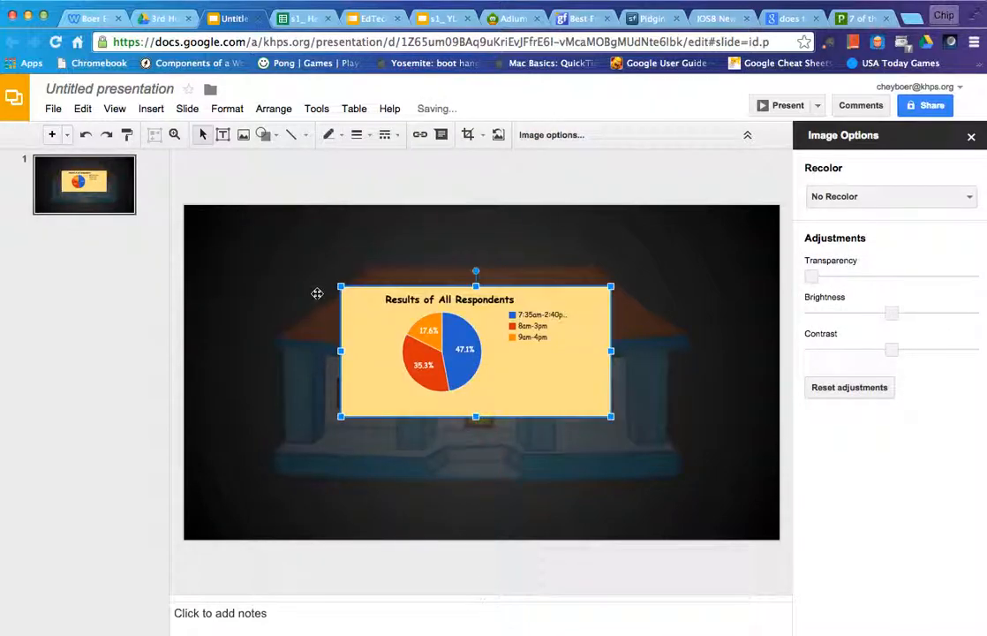
{"action": "left_click_drag", "start_coordinate": [341, 287], "coordinate": [329, 280]}
{"action": "left_click_drag", "start_coordinate": [594, 418], "coordinate": [642, 429]}
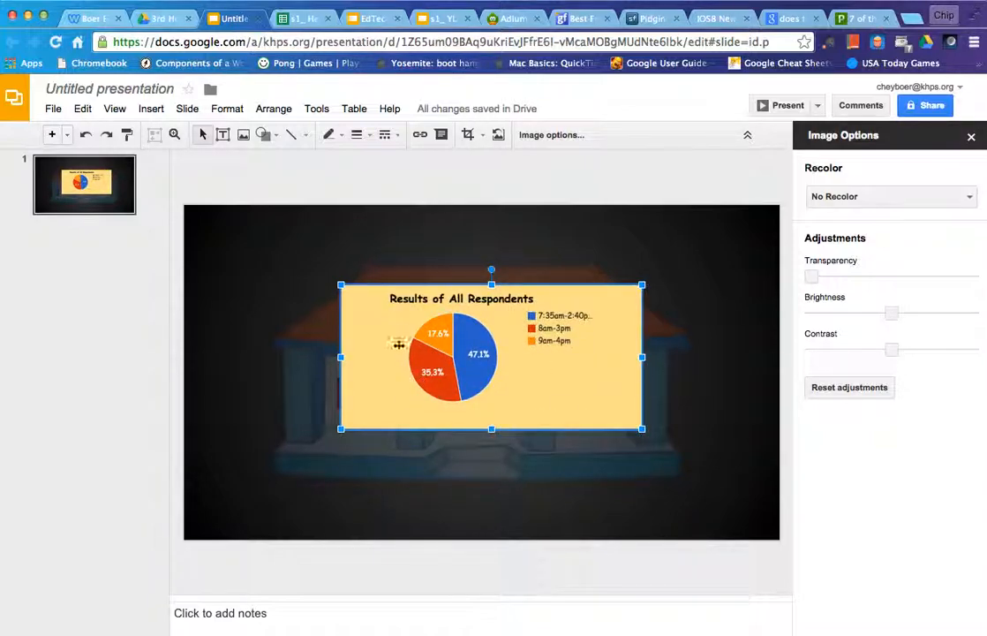
{"action": "left_click_drag", "start_coordinate": [515, 377], "coordinate": [526, 378]}
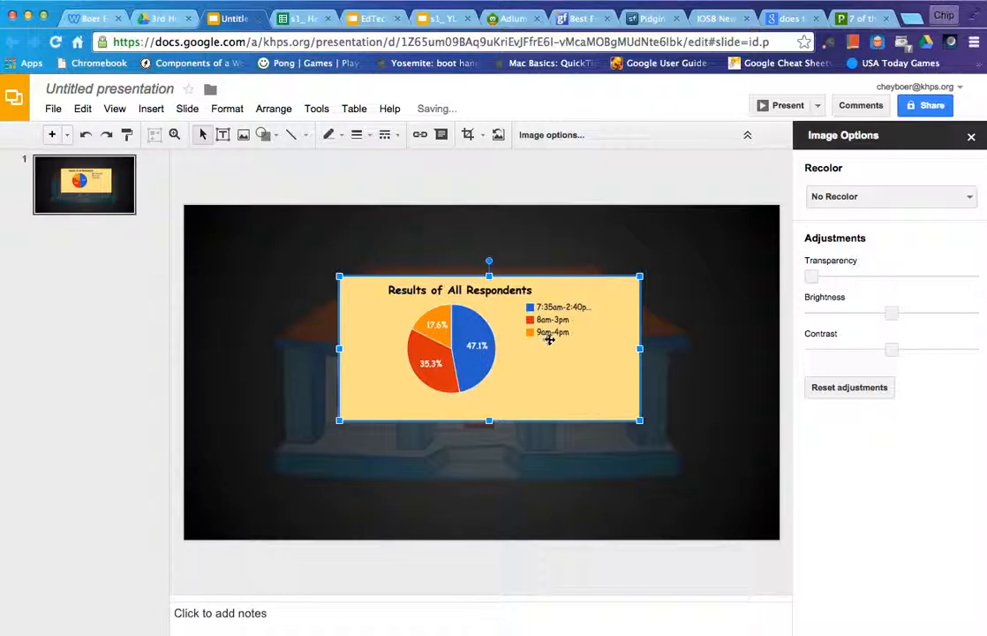
Back in the survey spreadsheet, set the background opacity of the 7th Grade Results chart to 40%.
{"action": "left_click", "coordinate": [296, 22]}
{"action": "left_click", "coordinate": [792, 459]}
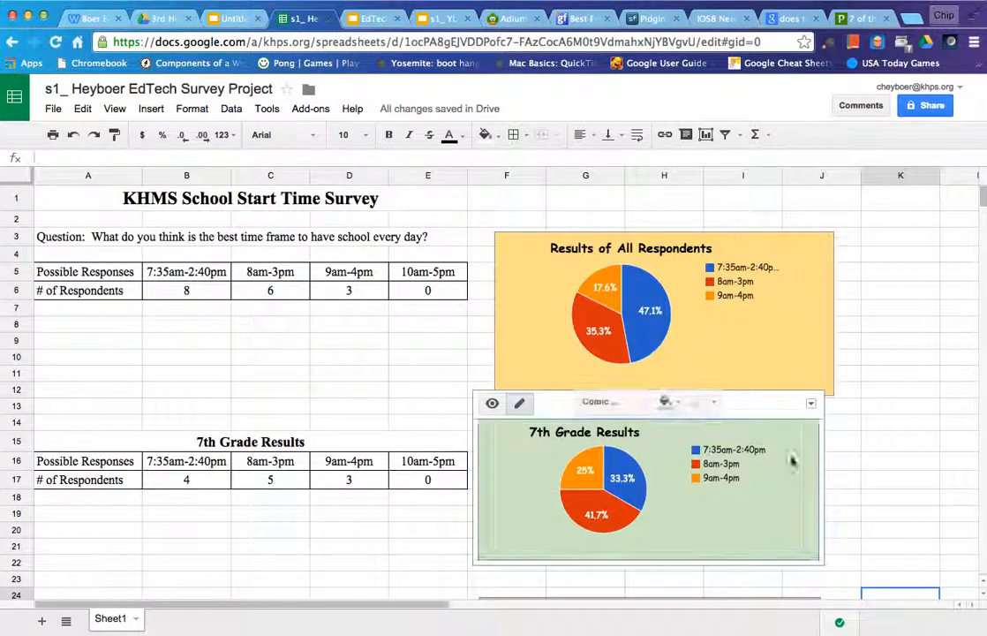
{"action": "left_click", "coordinate": [717, 405]}
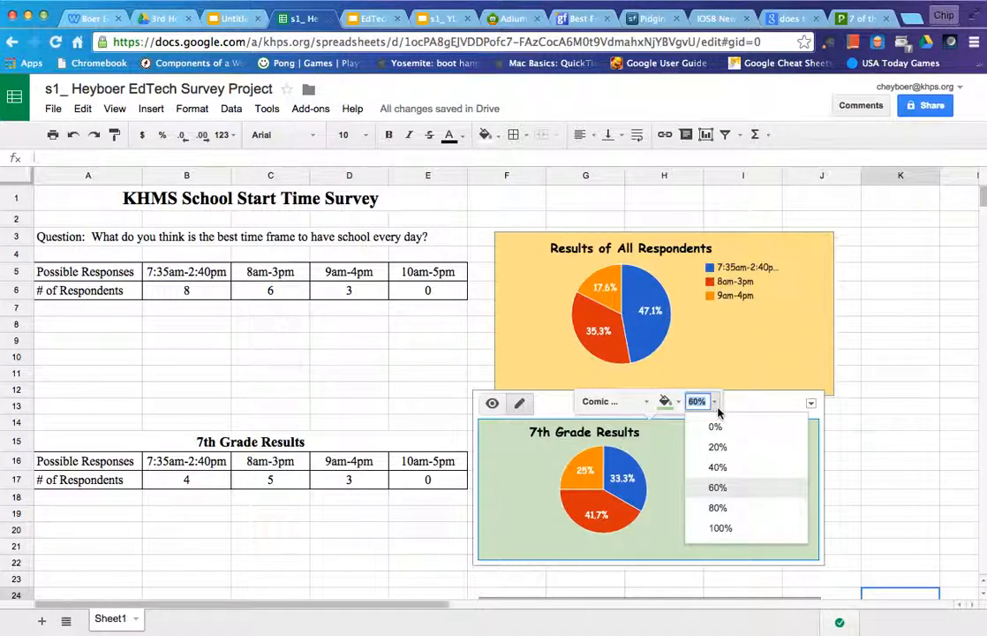
{"action": "left_click", "coordinate": [717, 408]}
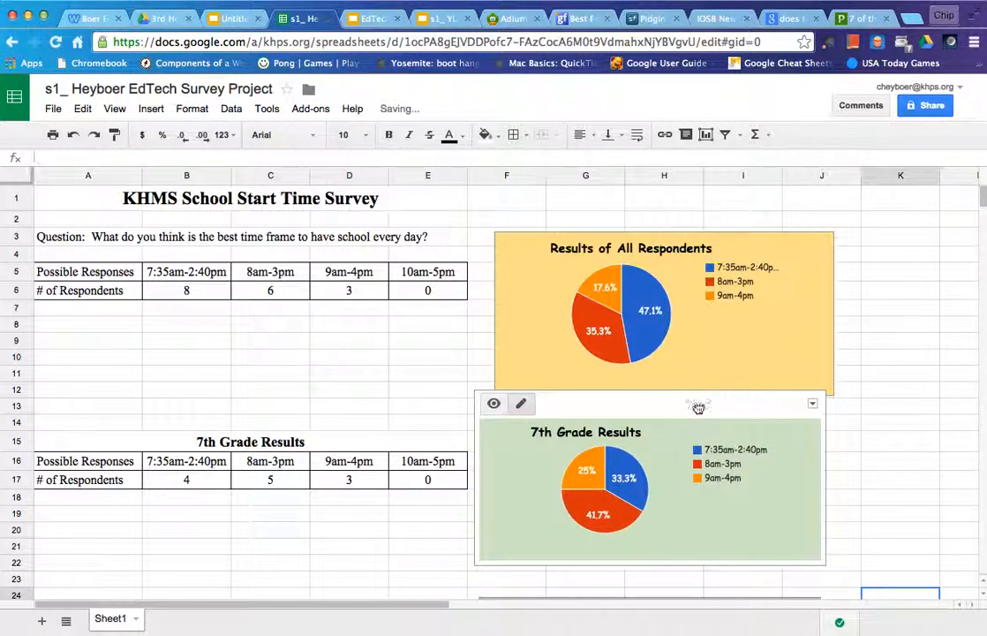
{"action": "left_click", "coordinate": [716, 435]}
{"action": "left_click", "coordinate": [715, 403]}
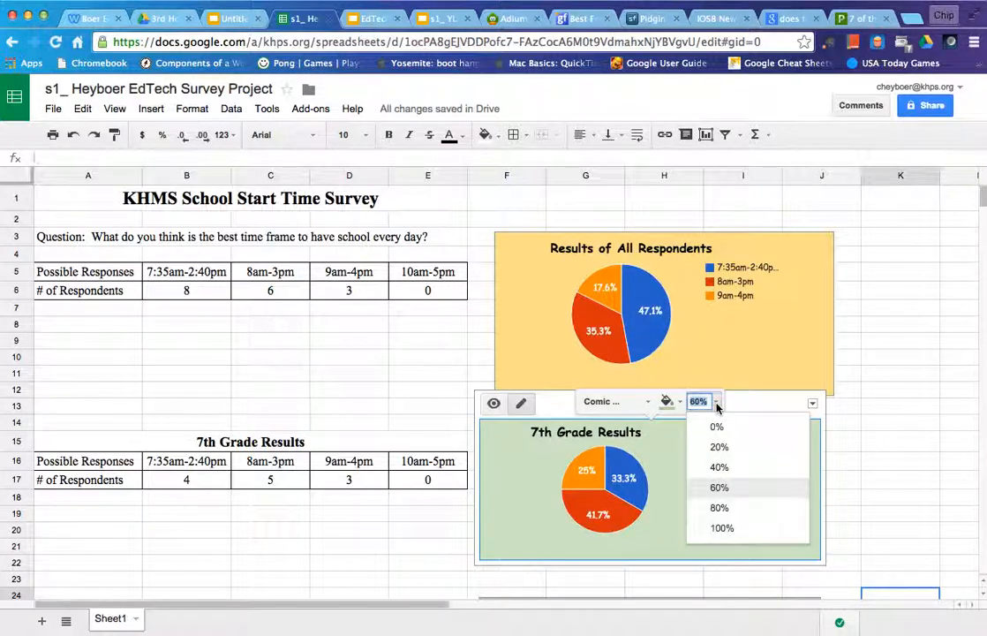
{"action": "left_click", "coordinate": [719, 469]}
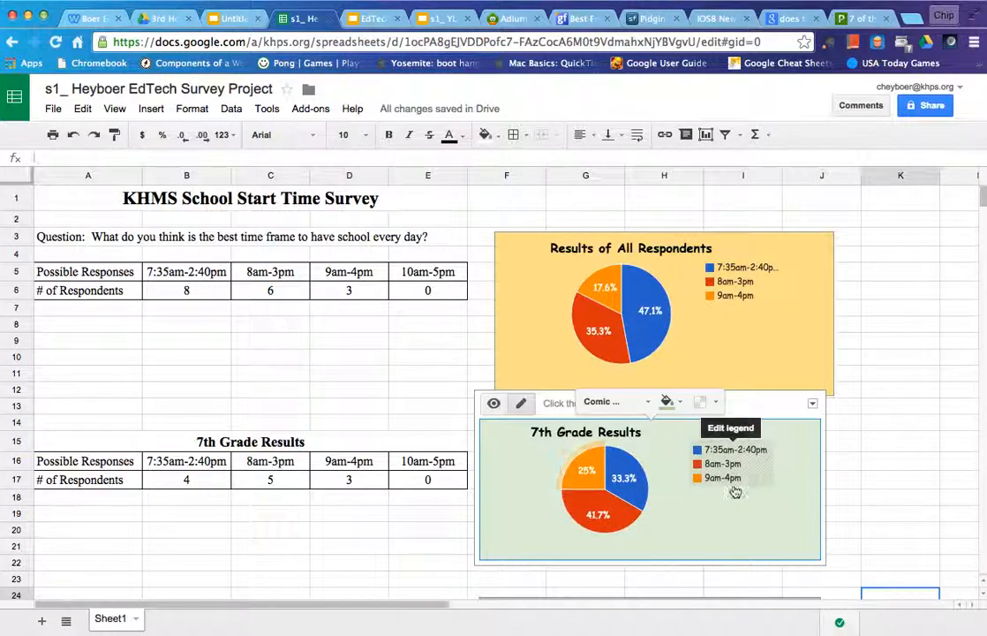
Copy the 7th Grade Results chart and paste it onto the school picture slide in the Untitled presentation.
{"action": "left_click", "coordinate": [813, 406]}
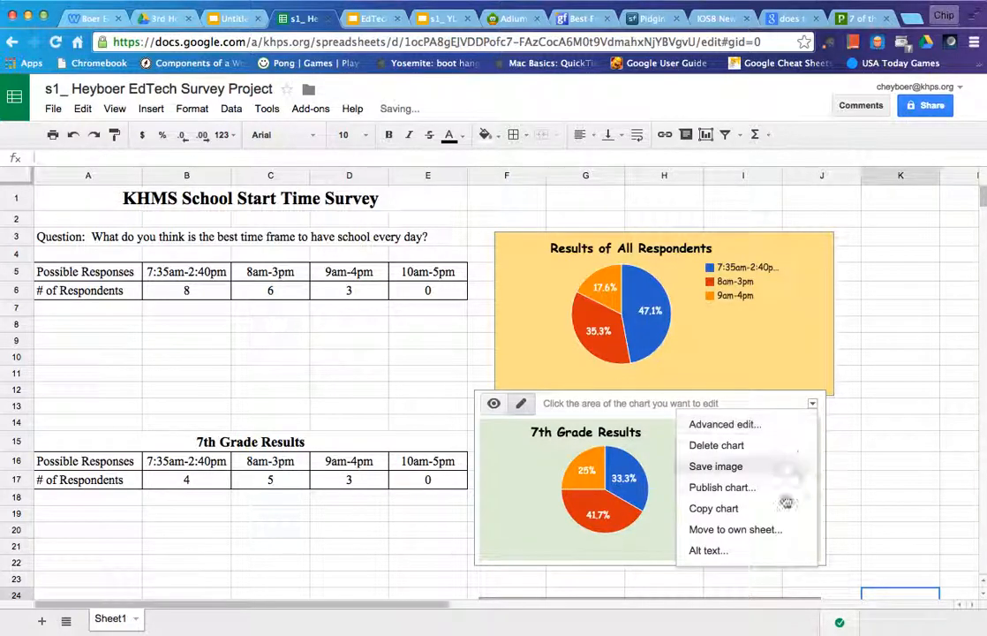
{"action": "left_click", "coordinate": [724, 510]}
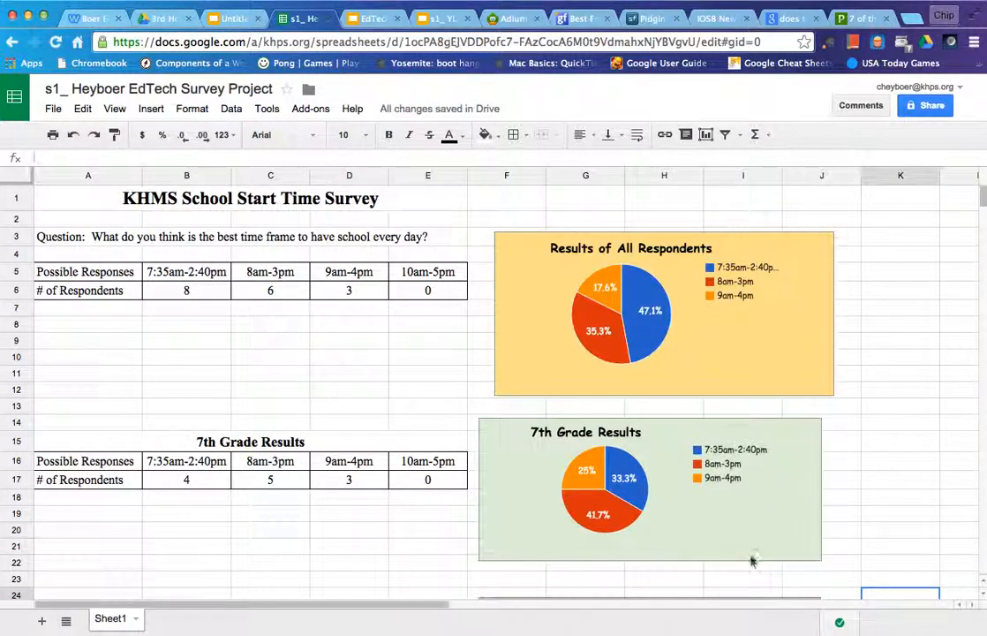
{"action": "left_click", "coordinate": [225, 18]}
{"action": "left_click", "coordinate": [251, 467]}
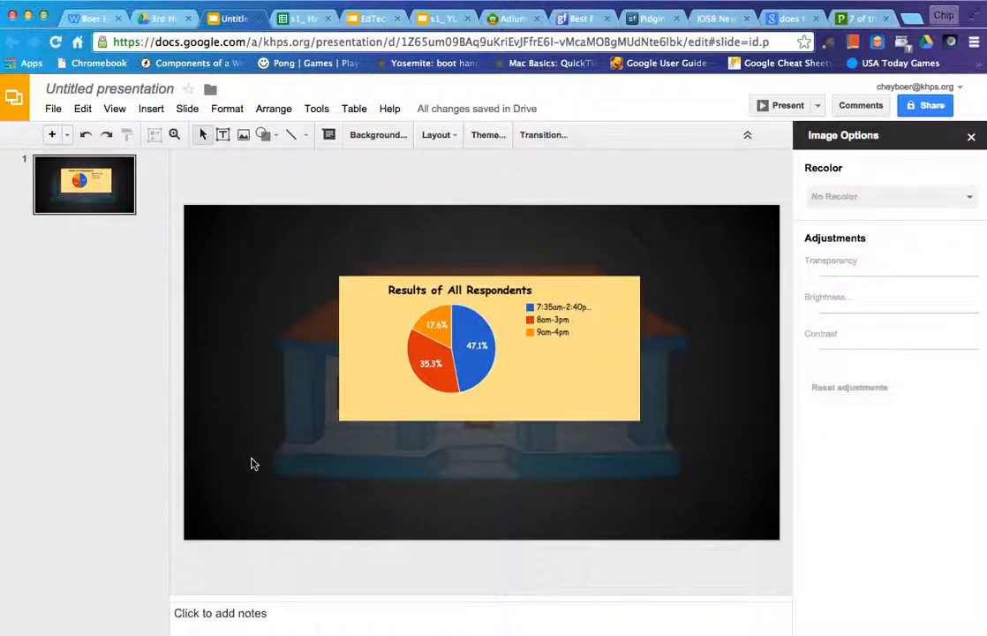
{"action": "right_click", "coordinate": [252, 461]}
{"action": "left_click", "coordinate": [290, 313]}
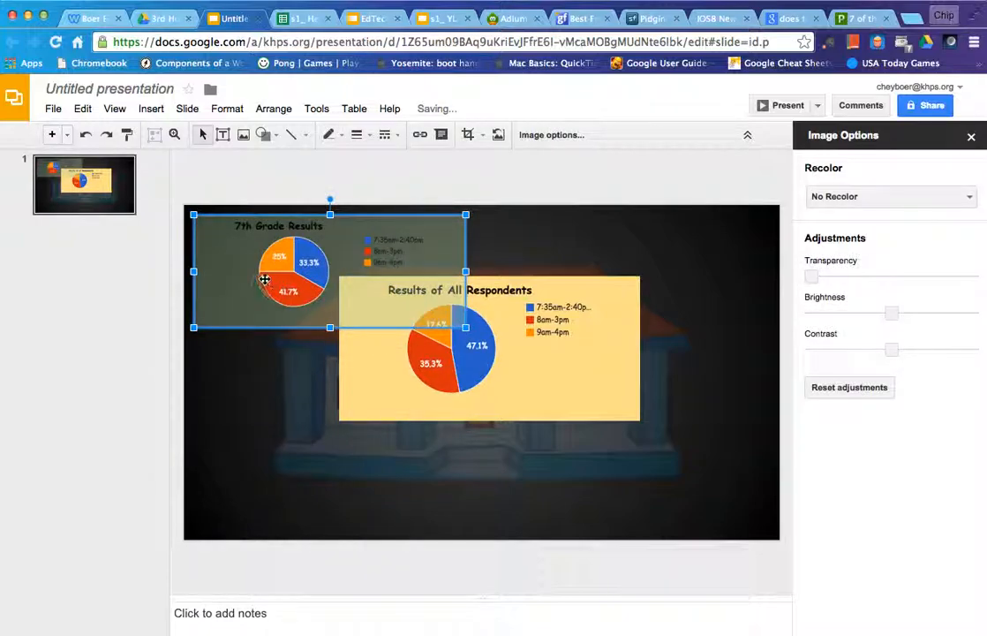
Place the 7th Grade Results chart in the slide's lower-left corner and shift the Results of All Respondents chart slightly upward.
{"action": "left_click_drag", "start_coordinate": [264, 280], "coordinate": [270, 486]}
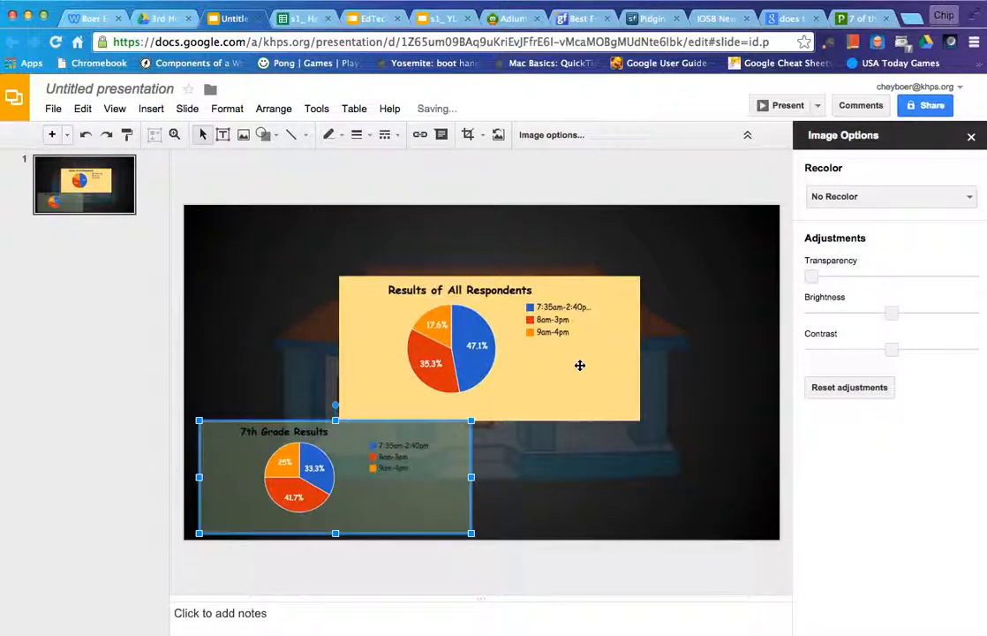
{"action": "left_click_drag", "start_coordinate": [579, 364], "coordinate": [511, 377]}
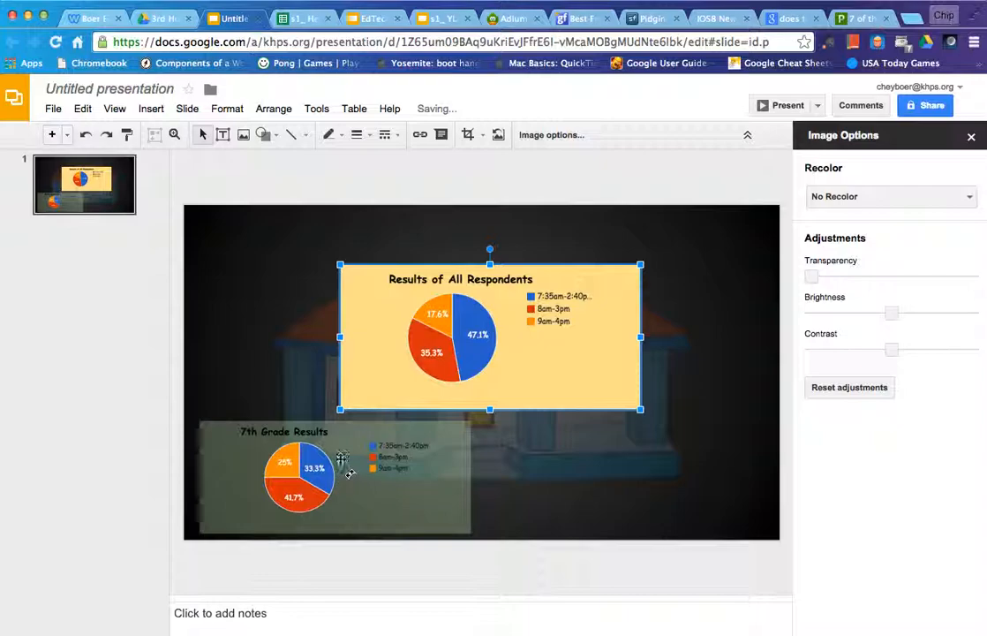